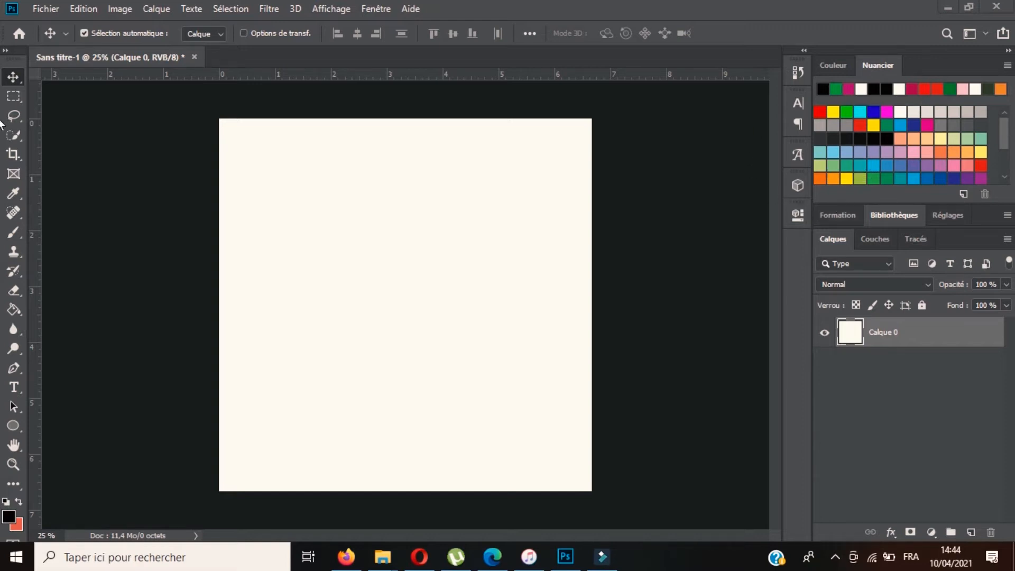
pyautogui.moveTo(1006, 132)
pyautogui.mouseDown()
pyautogui.moveTo(1007, 174)
pyautogui.moveTo(1004, 139)
pyautogui.mouseUp()
pyautogui.click(17, 428)
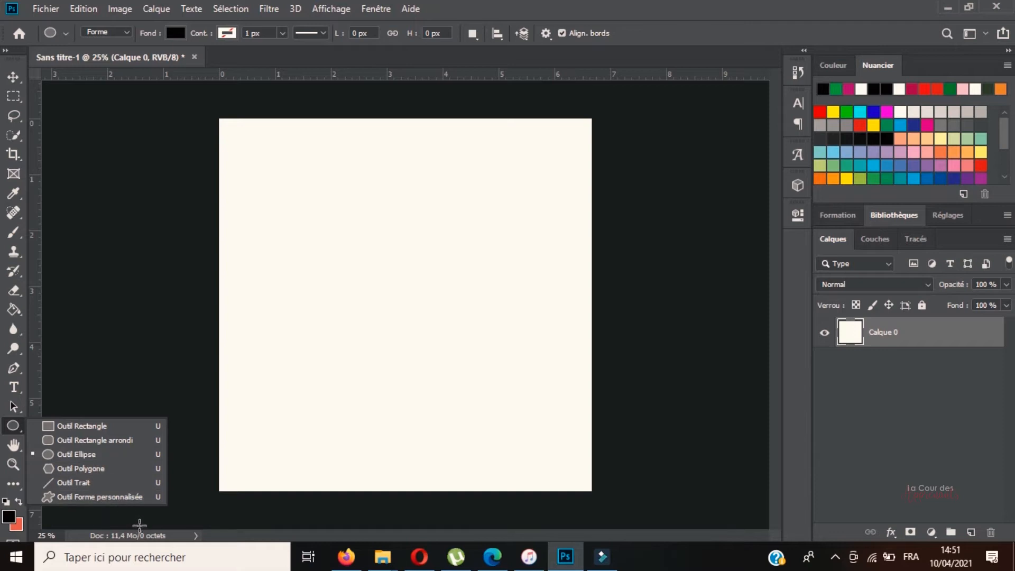
pyautogui.click(511, 8)
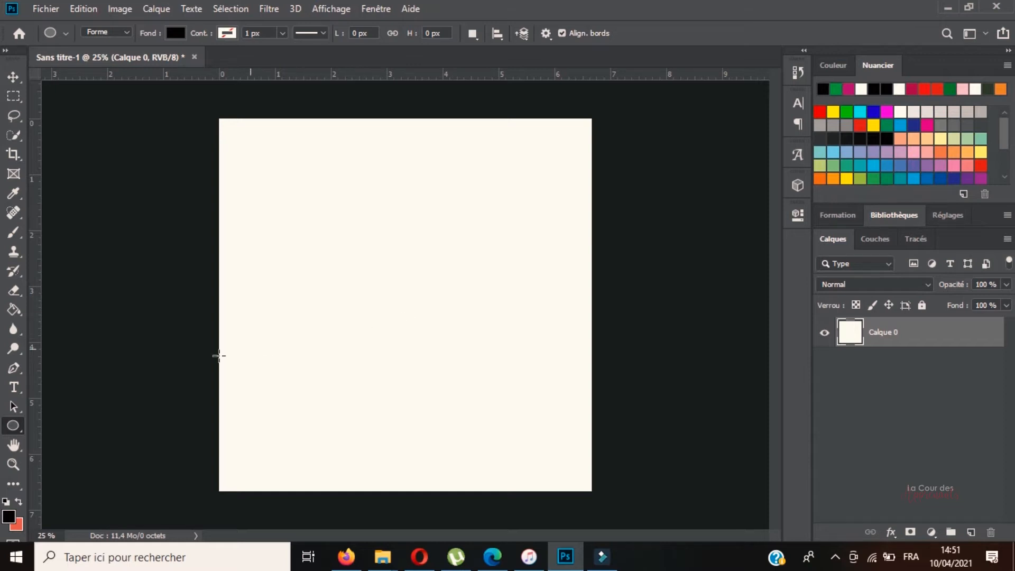
pyautogui.rightClick(13, 428)
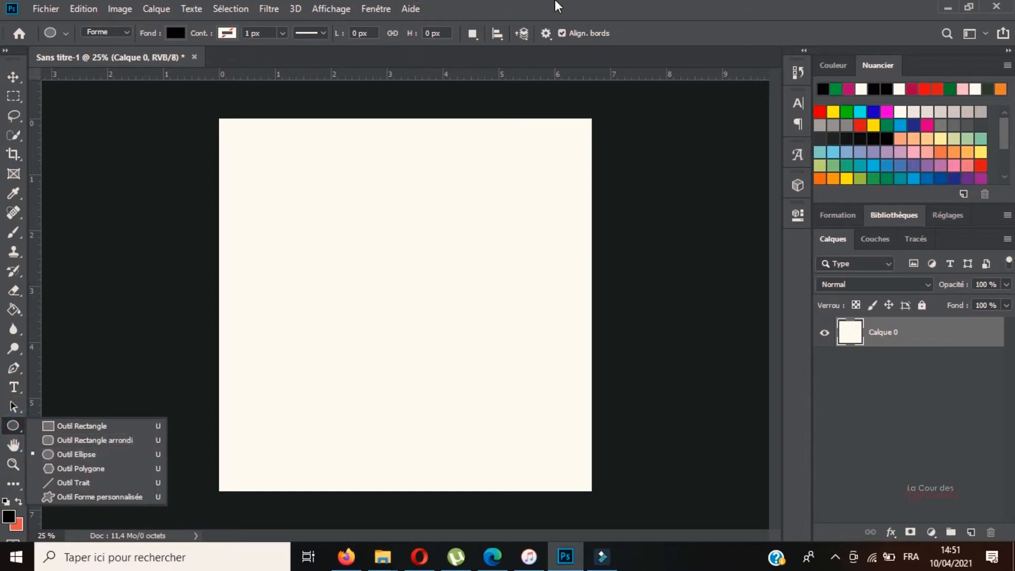
pyautogui.click(13, 77)
pyautogui.click(377, 239)
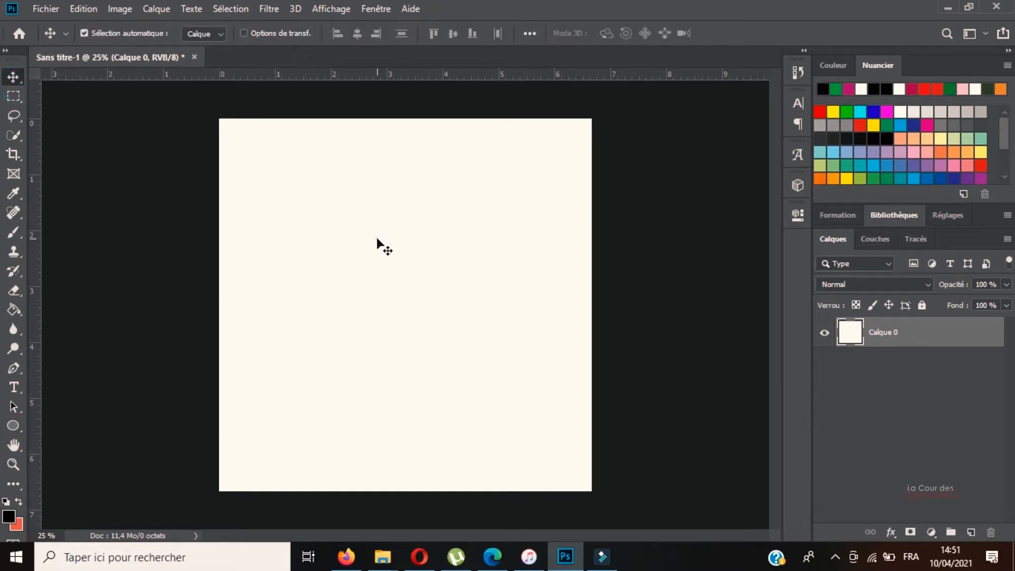
# - Draw a black circle about 1068 px in diameter with the Ellipse tool and centre it horizontally on the canvas
pyautogui.click(13, 426)
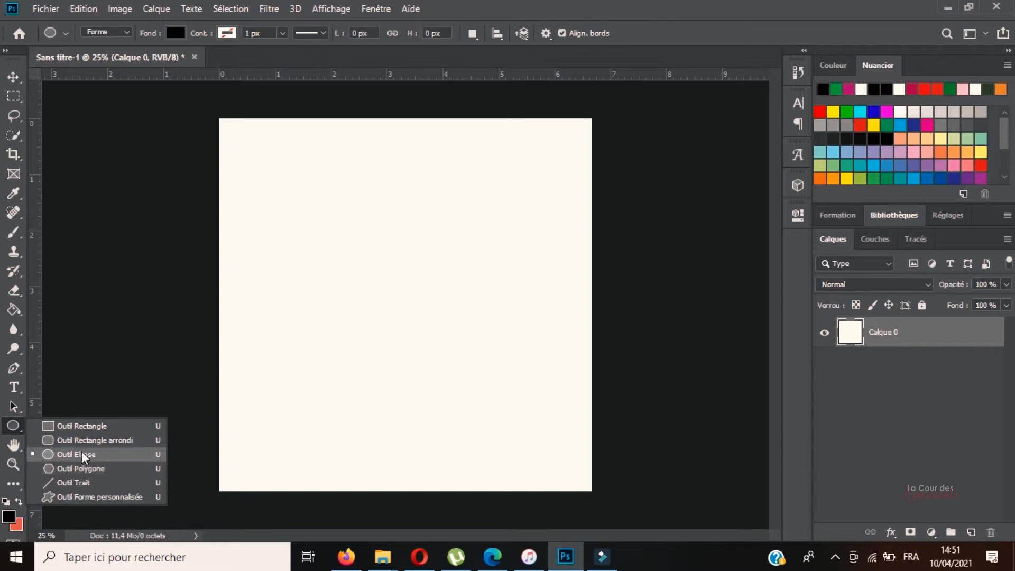
pyautogui.click(79, 454)
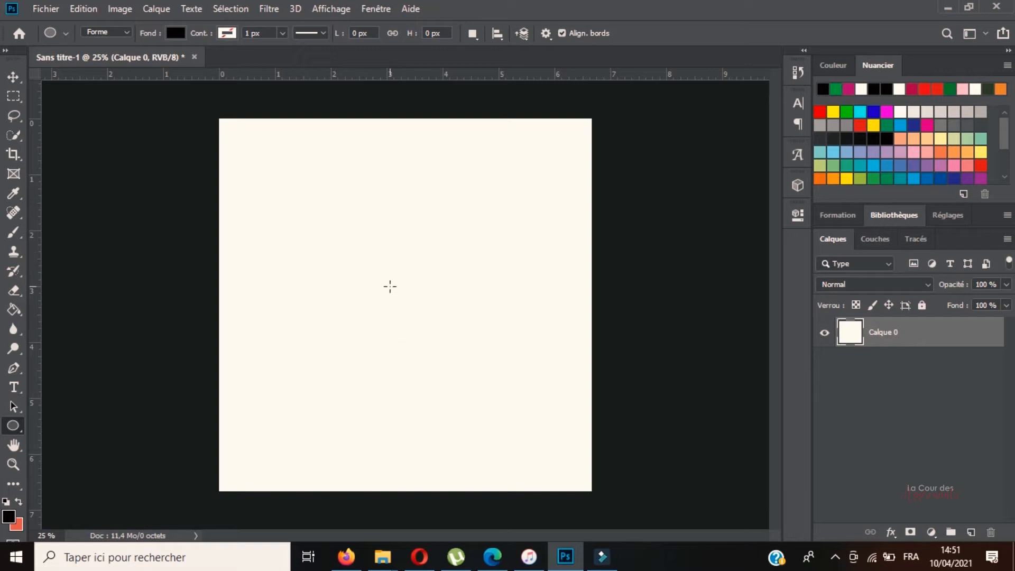
pyautogui.moveTo(318, 215); pyautogui.dragTo(517, 415)
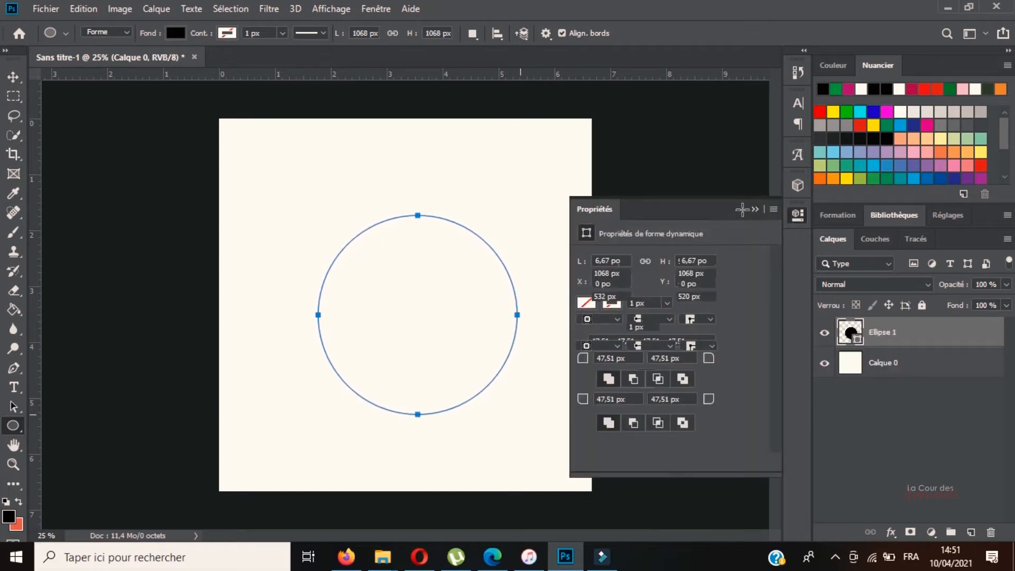
pyautogui.click(755, 209)
pyautogui.click(14, 77)
pyautogui.moveTo(452, 314); pyautogui.dragTo(435, 296)
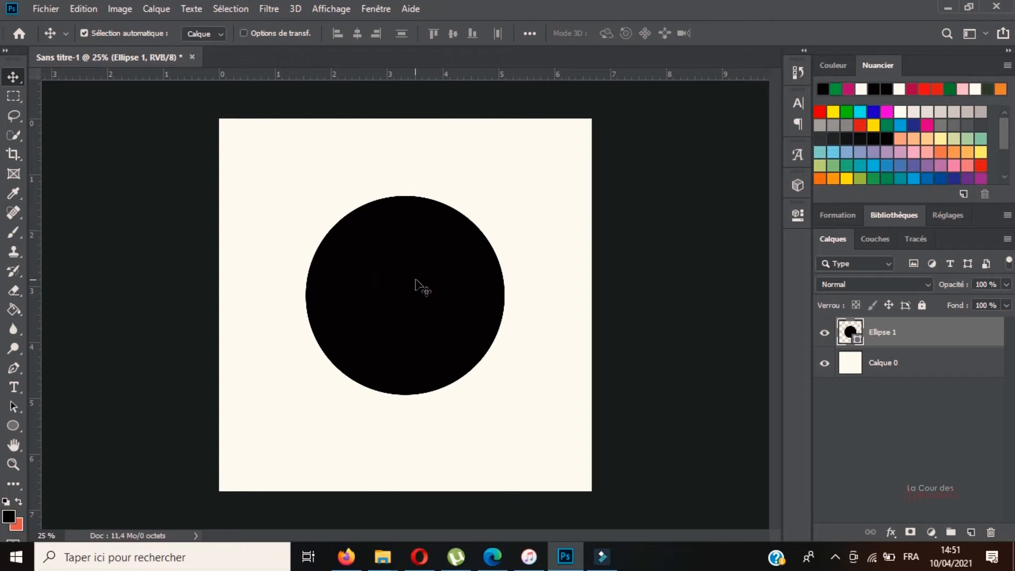
pyautogui.click(416, 280)
# - Remove the fill from the circle shape
pyautogui.click(11, 425)
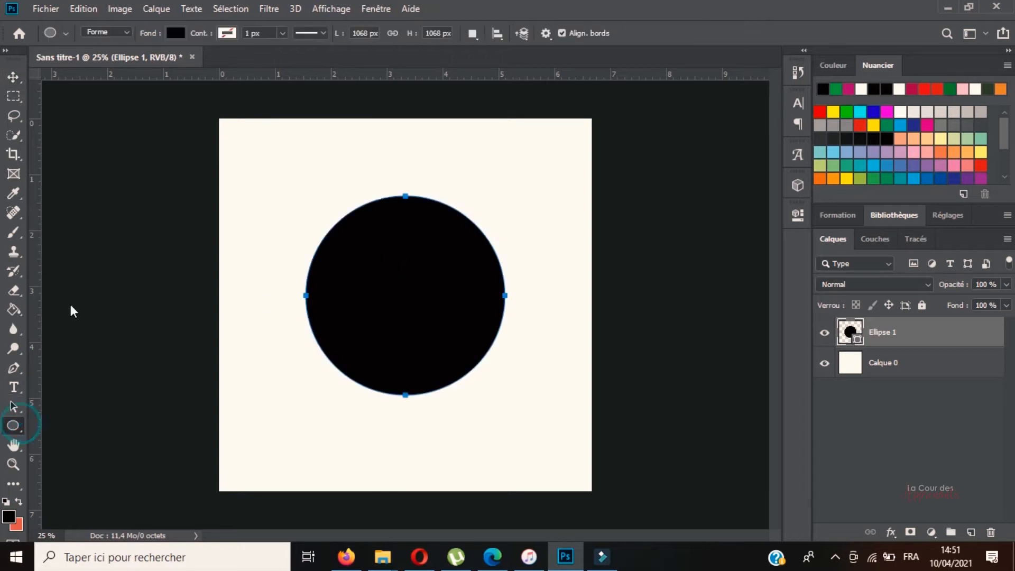
pyautogui.click(174, 33)
pyautogui.click(177, 33)
pyautogui.click(175, 33)
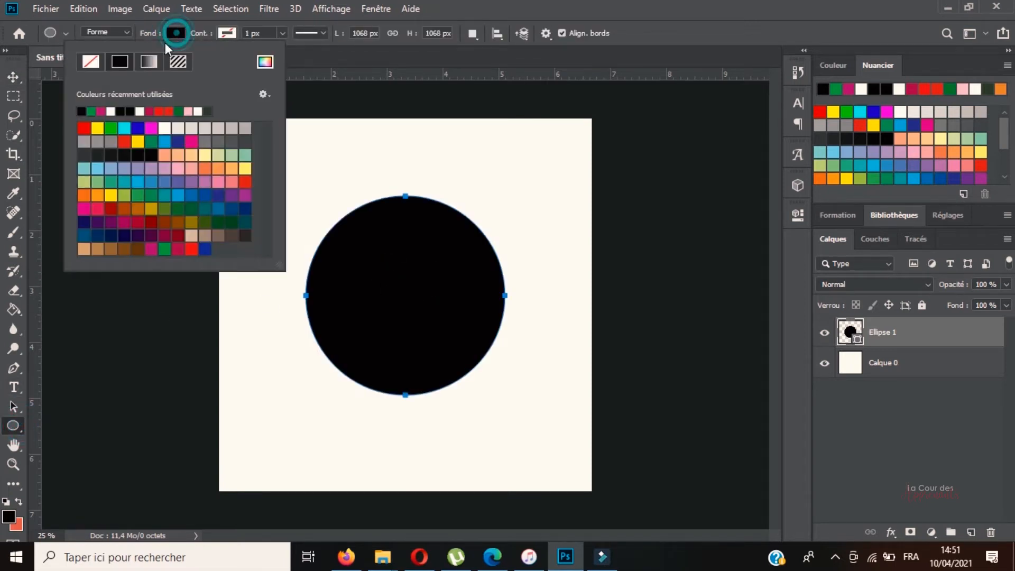
pyautogui.click(91, 62)
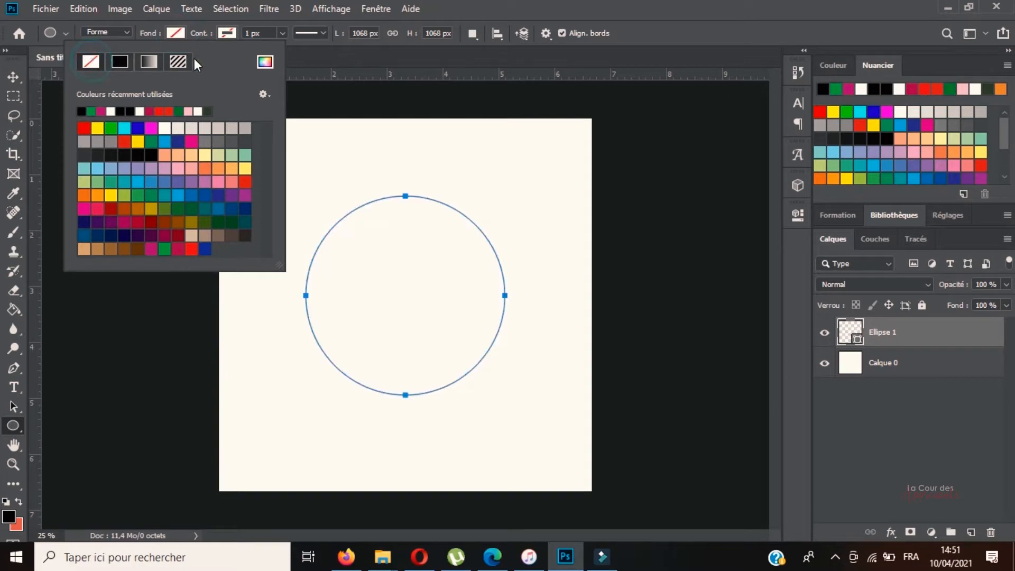
# - Give the circle a yellow stroke of colour #ecd300 with a width of about 130 px
pyautogui.click(227, 32)
pyautogui.click(317, 63)
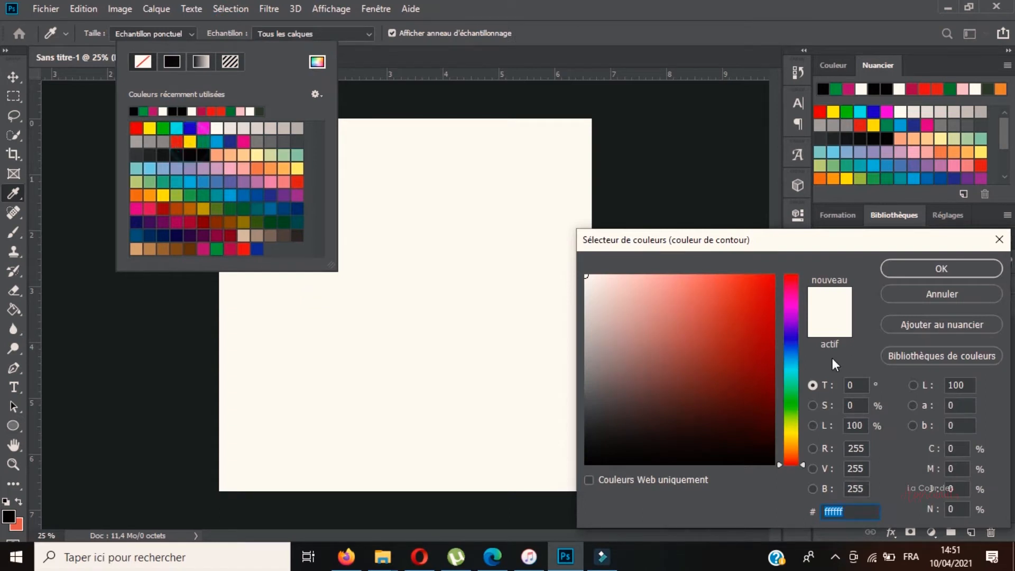
pyautogui.click(797, 436)
pyautogui.moveTo(753, 315)
pyautogui.mouseDown()
pyautogui.moveTo(764, 287)
pyautogui.moveTo(777, 294)
pyautogui.mouseUp()
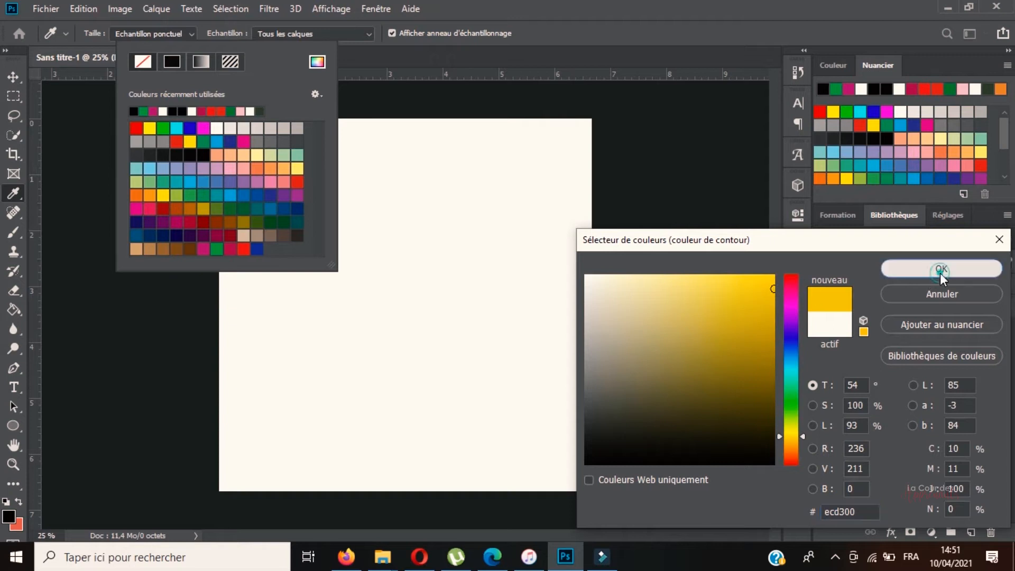
pyautogui.click(941, 268)
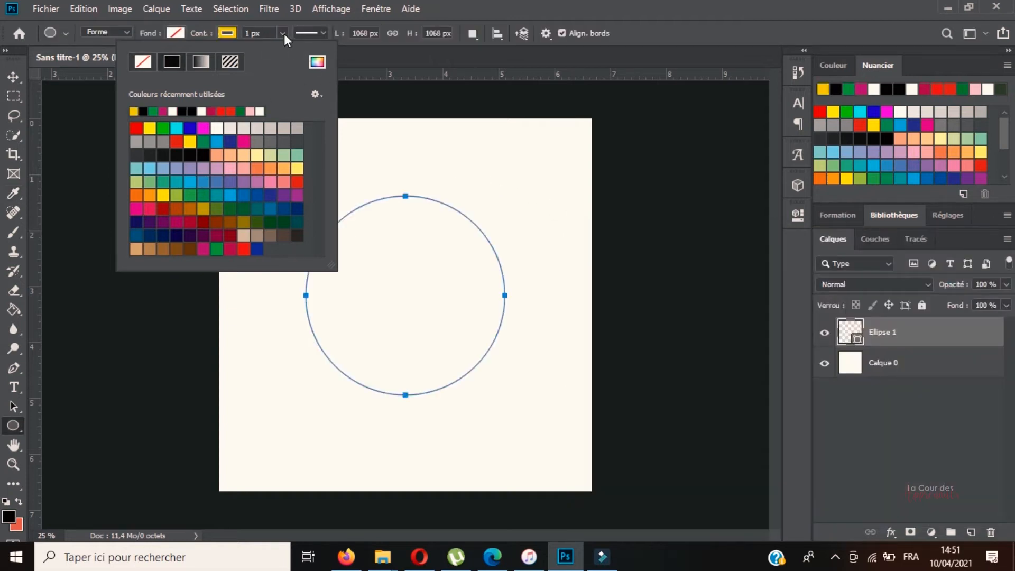
pyautogui.click(283, 33)
pyautogui.moveTo(286, 53); pyautogui.dragTo(320, 52)
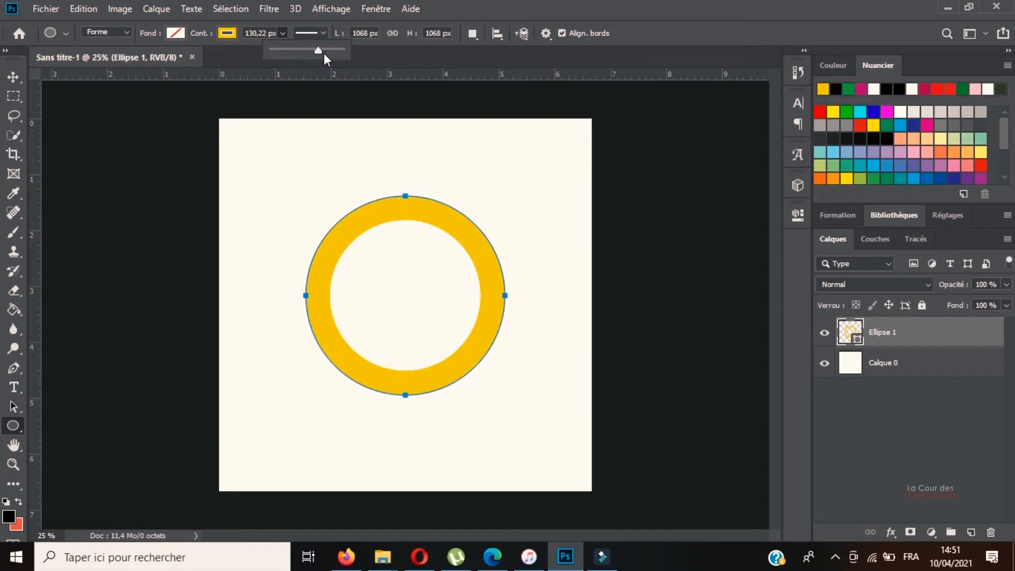
# - Move the yellow ring slightly down, keeping it horizontally centred on the canvas
pyautogui.click(13, 77)
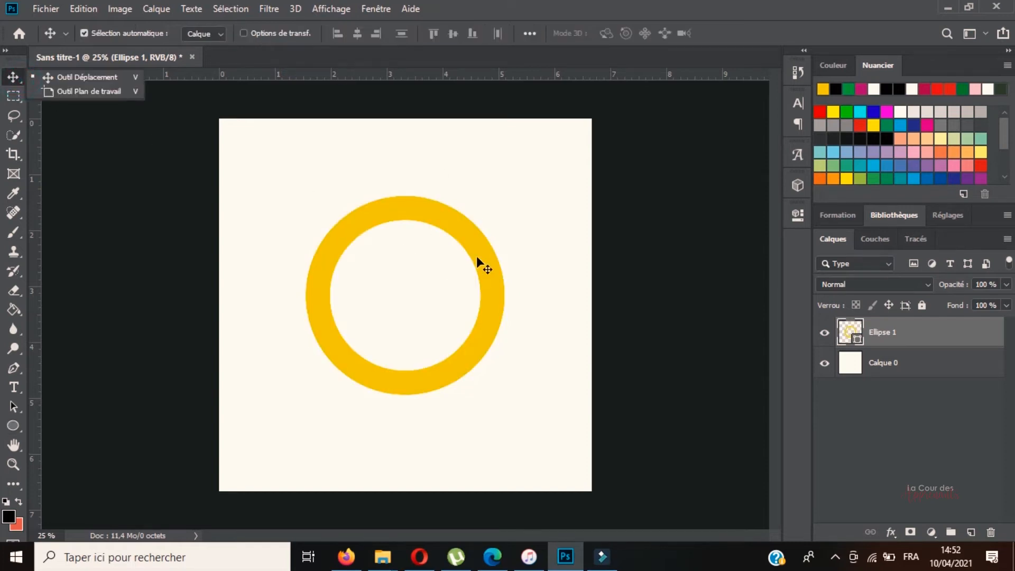
pyautogui.moveTo(476, 256); pyautogui.dragTo(449, 296)
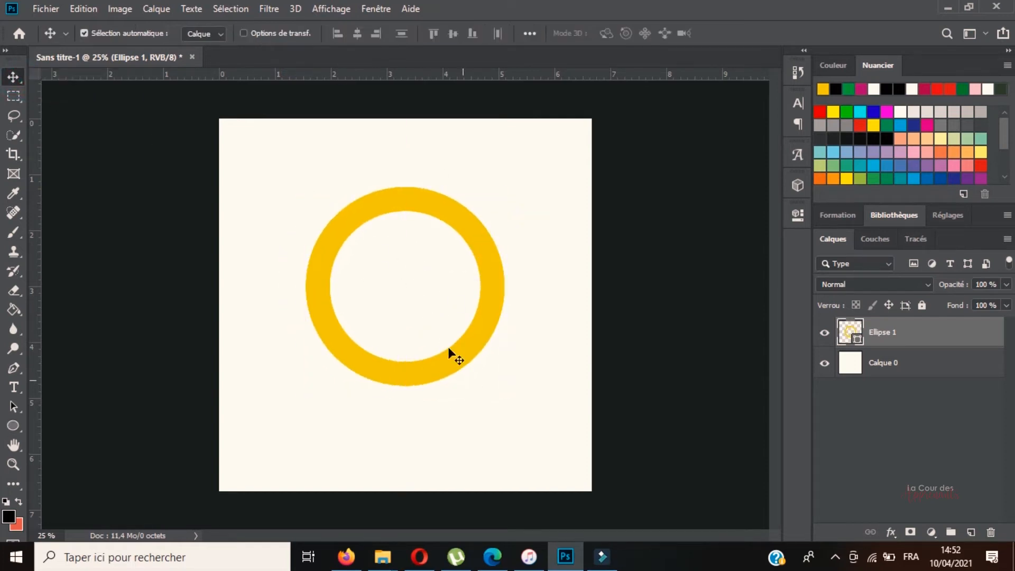
pyautogui.moveTo(453, 381); pyautogui.dragTo(452, 391)
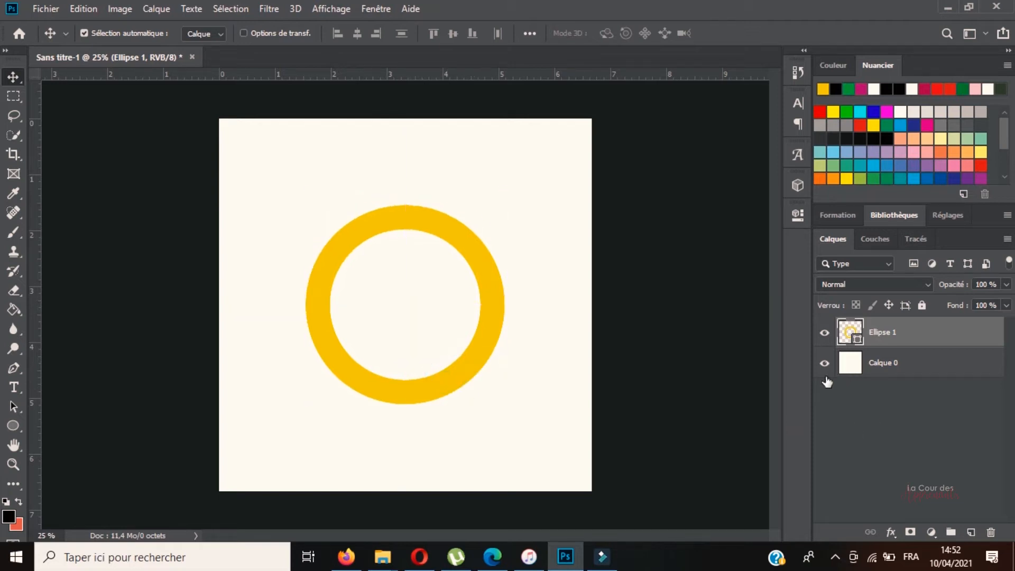
# - Hide the background layer Calque 0 to check the ring's transparent centre, and show the layer again
pyautogui.click(896, 374)
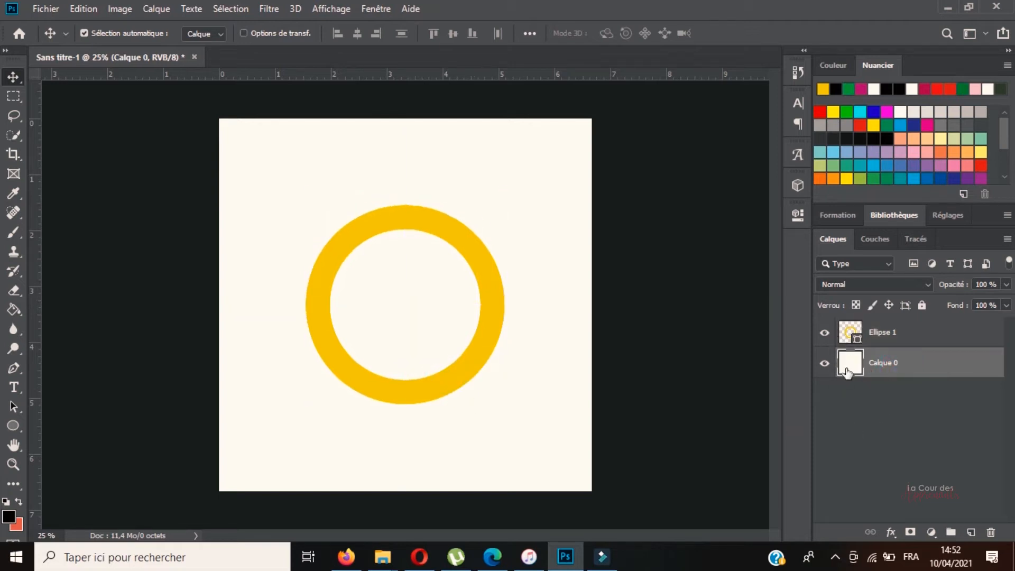
pyautogui.click(823, 363)
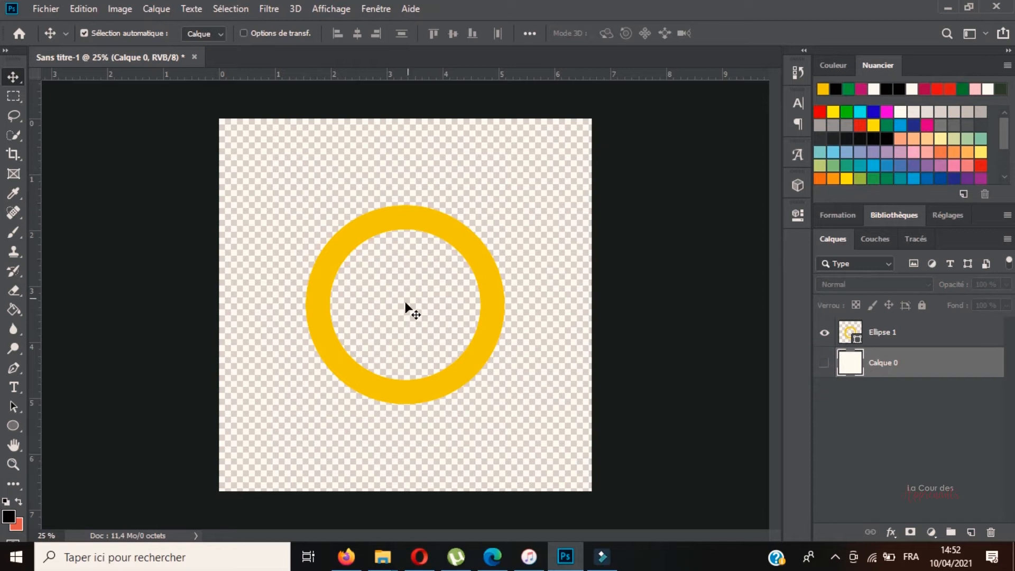
pyautogui.moveTo(407, 309); pyautogui.dragTo(390, 320)
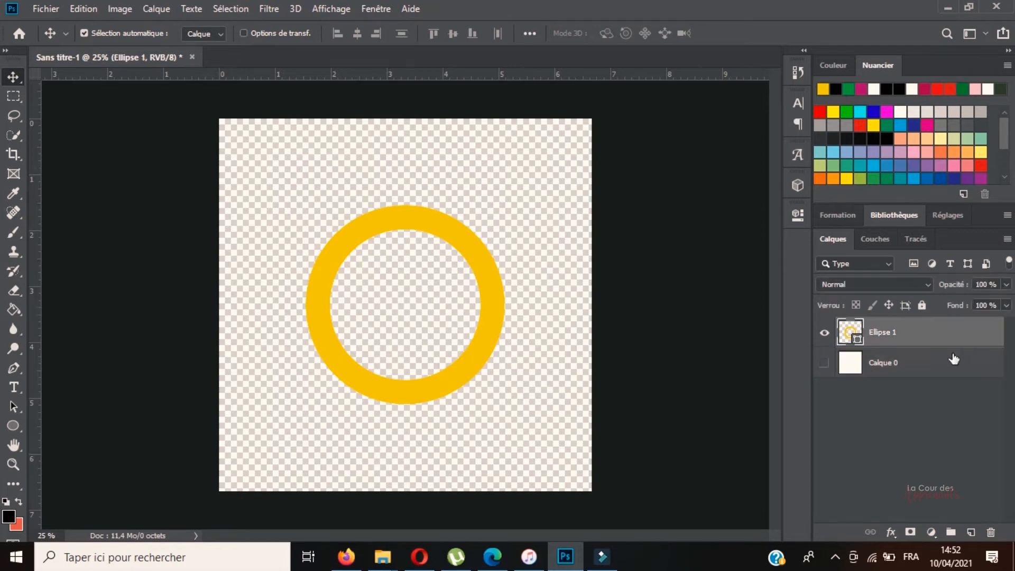
pyautogui.click(823, 363)
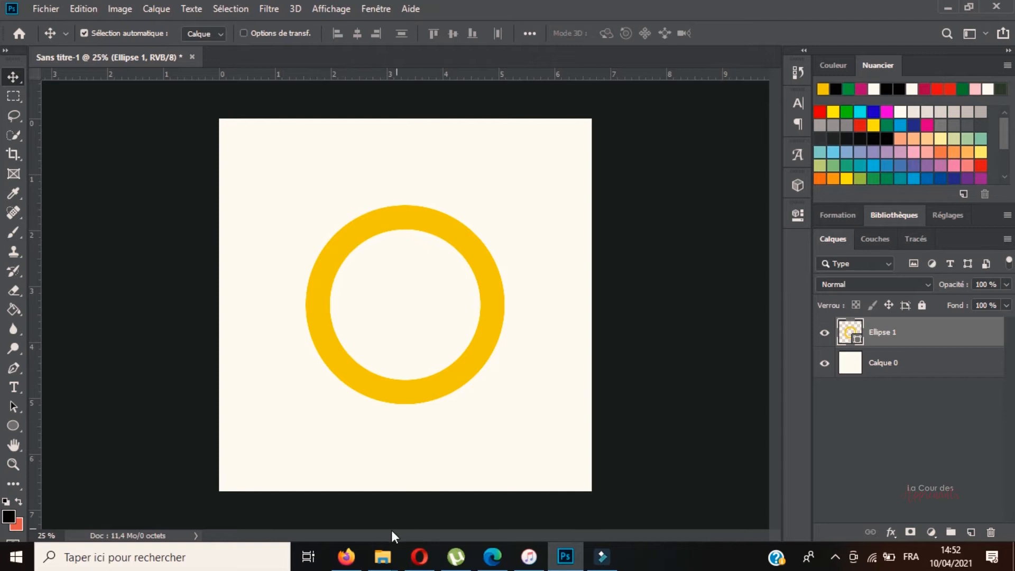
# - Import and embed the Pngtree burger vector icon from the Téléchargements folder and place it centred inside the yellow ring
pyautogui.click(42, 9)
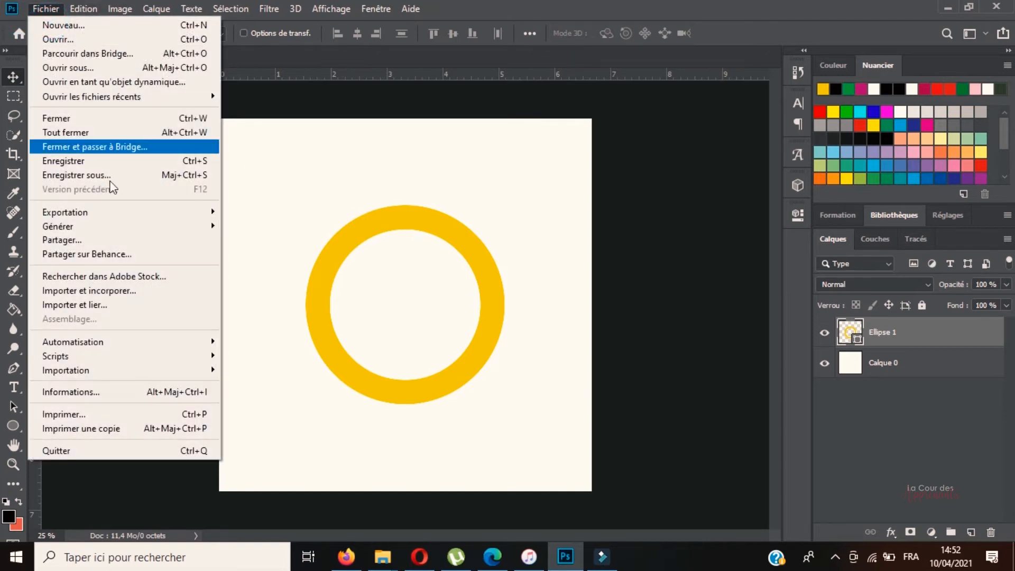
pyautogui.click(465, 9)
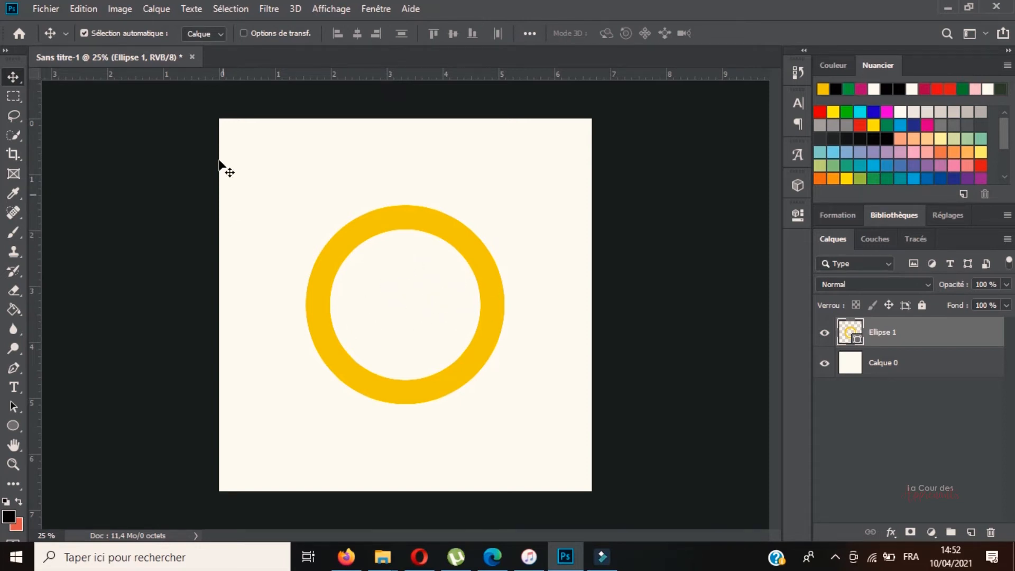
pyautogui.click(43, 6)
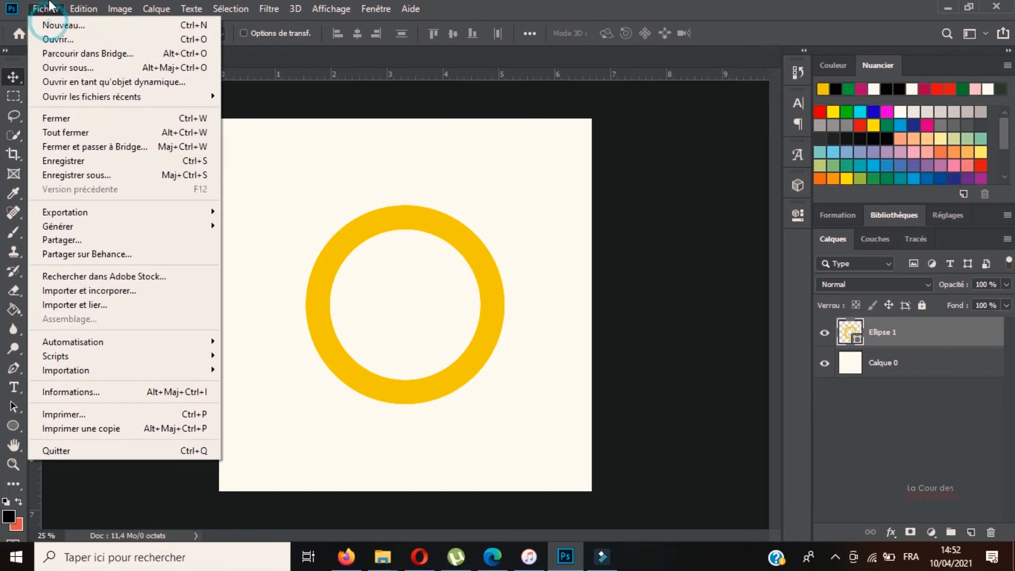
pyautogui.click(49, 6)
pyautogui.click(55, 10)
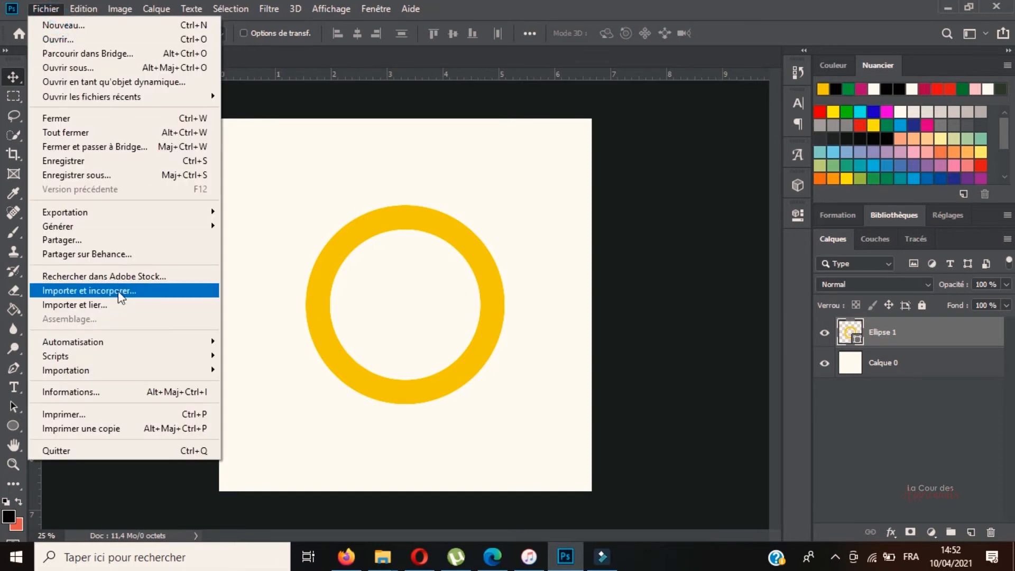
pyautogui.click(118, 292)
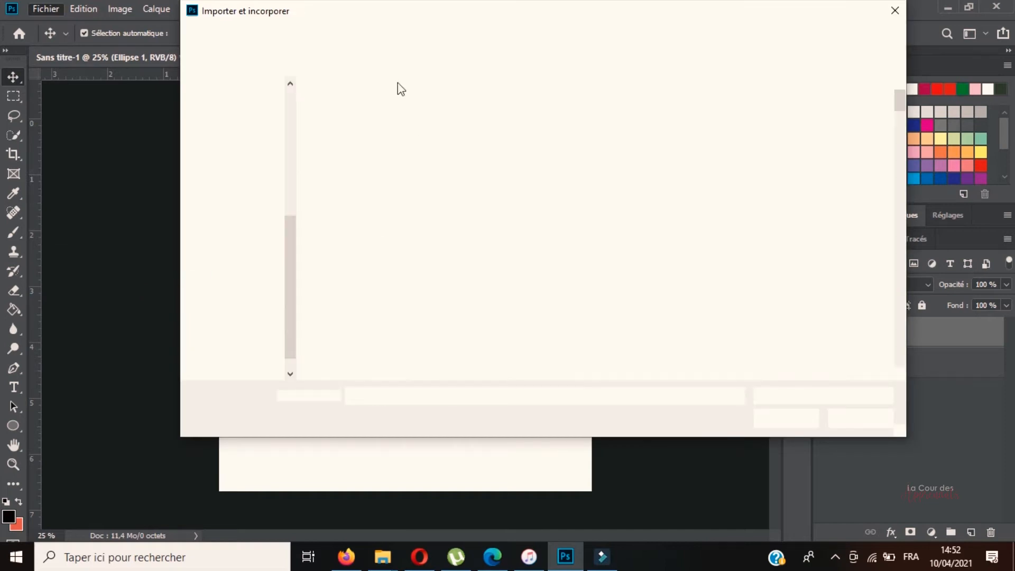
pyautogui.click(269, 273)
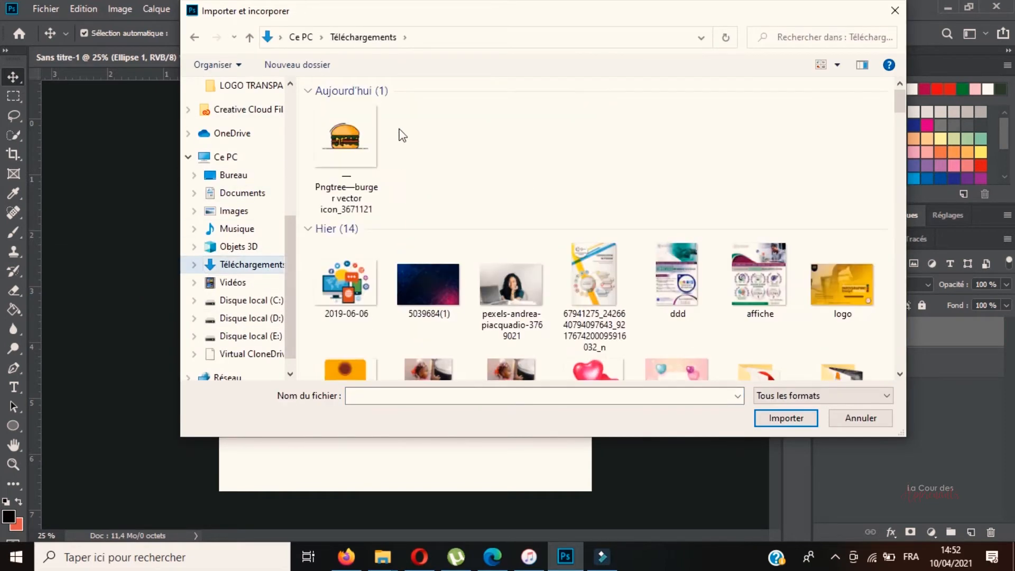
pyautogui.doubleClick(370, 134)
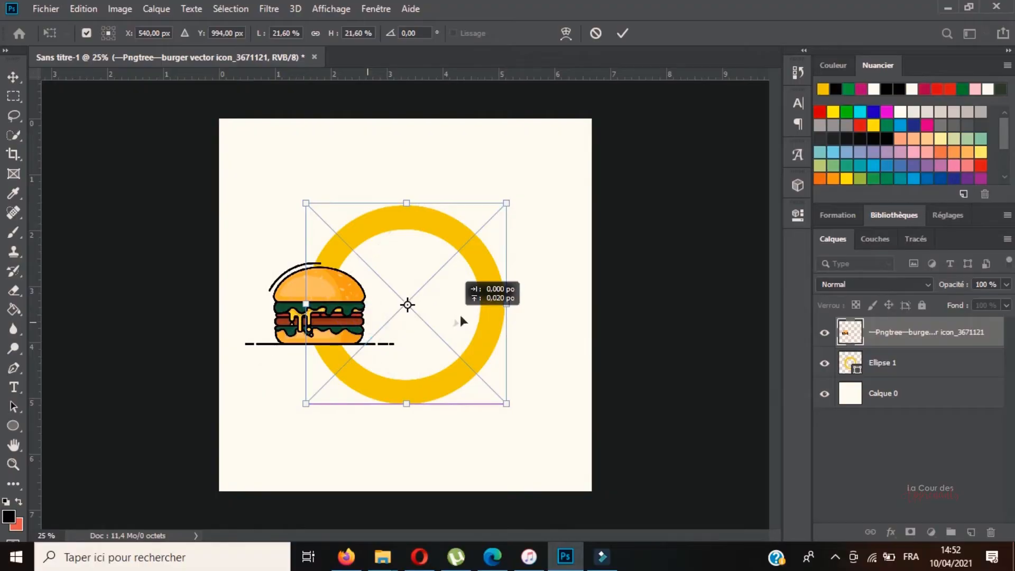
pyautogui.moveTo(464, 318); pyautogui.dragTo(396, 314)
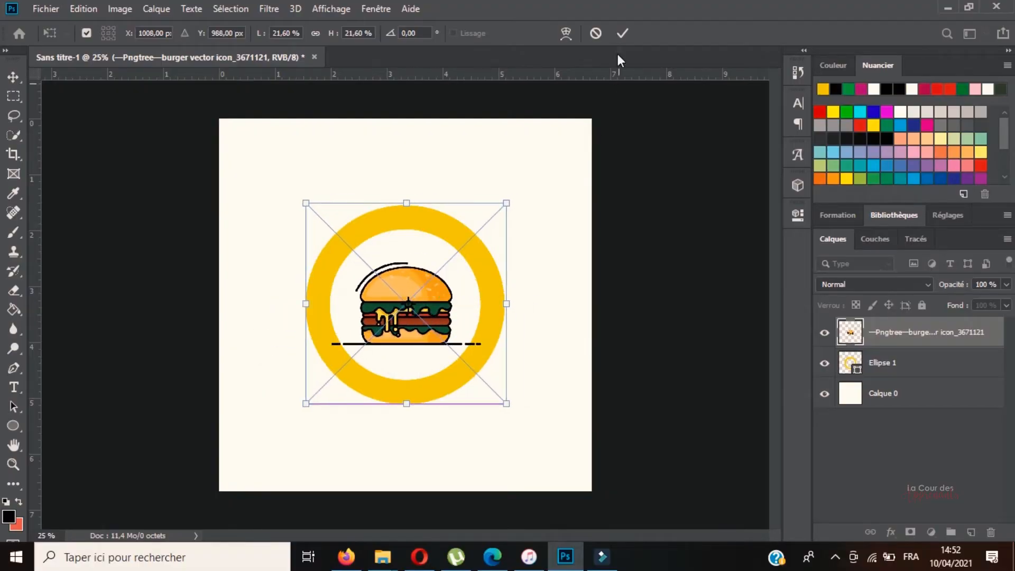
pyautogui.click(622, 33)
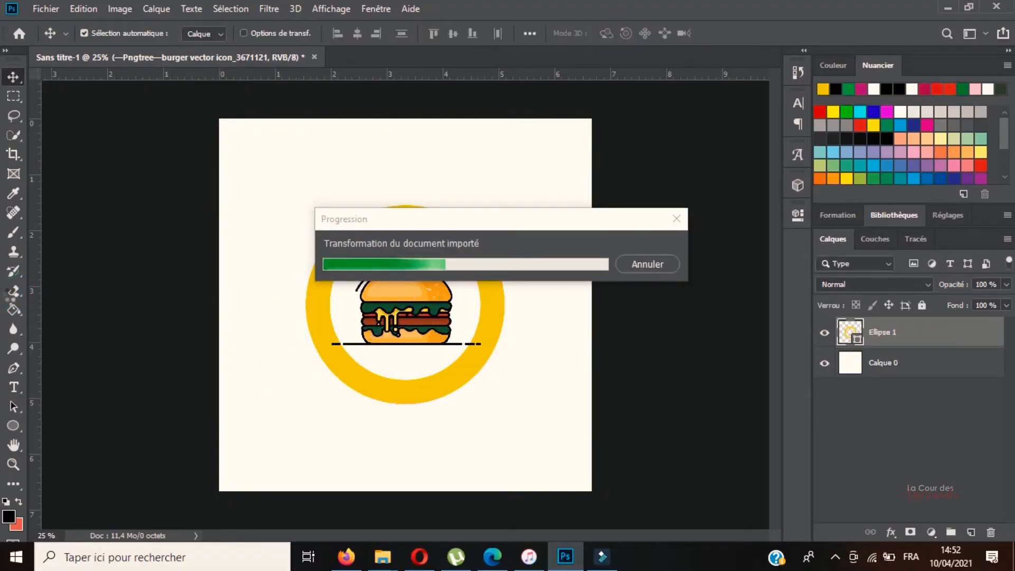
# - Rasterize the imported burger layer so that it can be edited with the Eraser
pyautogui.click(13, 293)
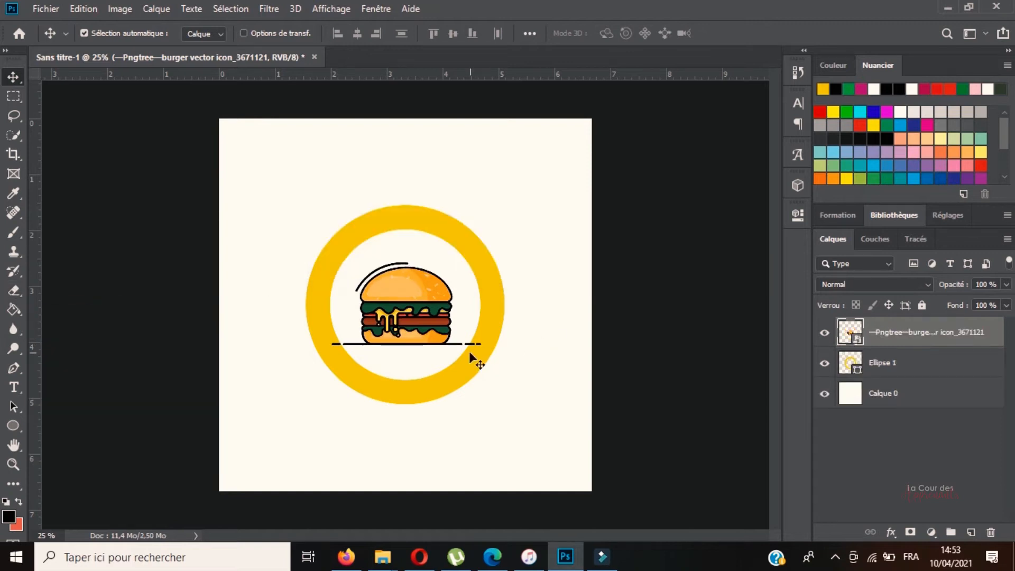
pyautogui.click(476, 343)
pyautogui.press('Return')
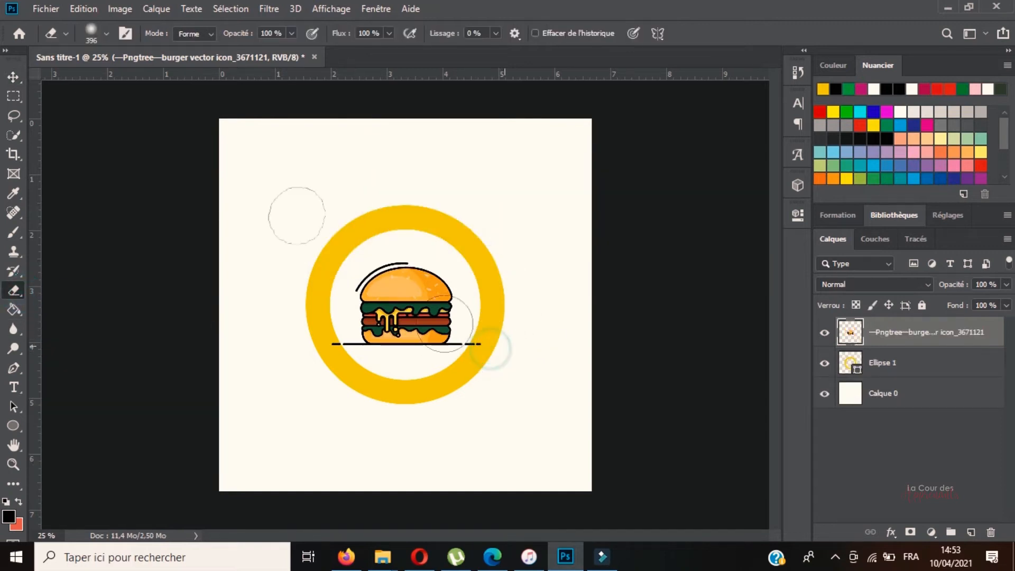
# - Erase the black ground line on both sides of the burger using a hard round eraser of 114 px
pyautogui.click(93, 30)
pyautogui.click(139, 235)
pyautogui.click(136, 82)
pyautogui.moveTo(485, 343); pyautogui.dragTo(460, 350)
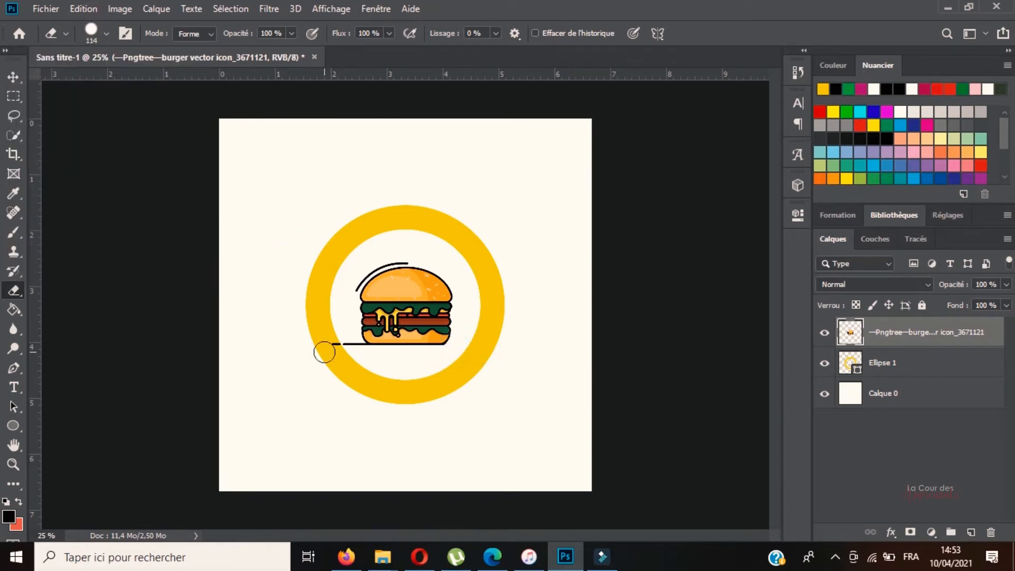
pyautogui.moveTo(324, 352); pyautogui.dragTo(357, 347)
pyautogui.press('v')
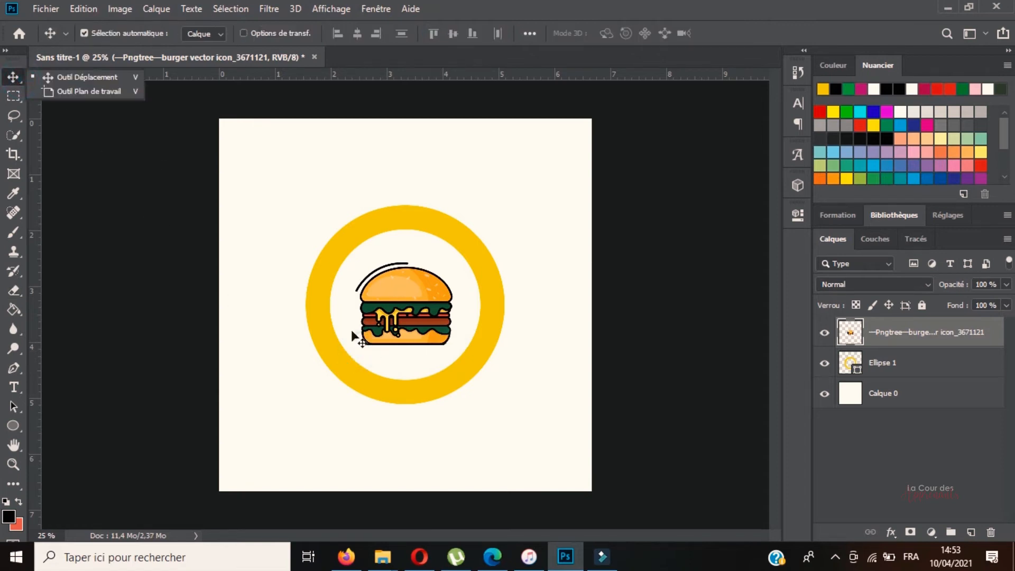
# - Erase the remaining tips of the black ground line at both lower corners of the burger with the 114 px eraser
pyautogui.click(384, 337)
pyautogui.click(13, 464)
pyautogui.click(384, 334)
pyautogui.click(384, 335)
pyautogui.click(384, 335)
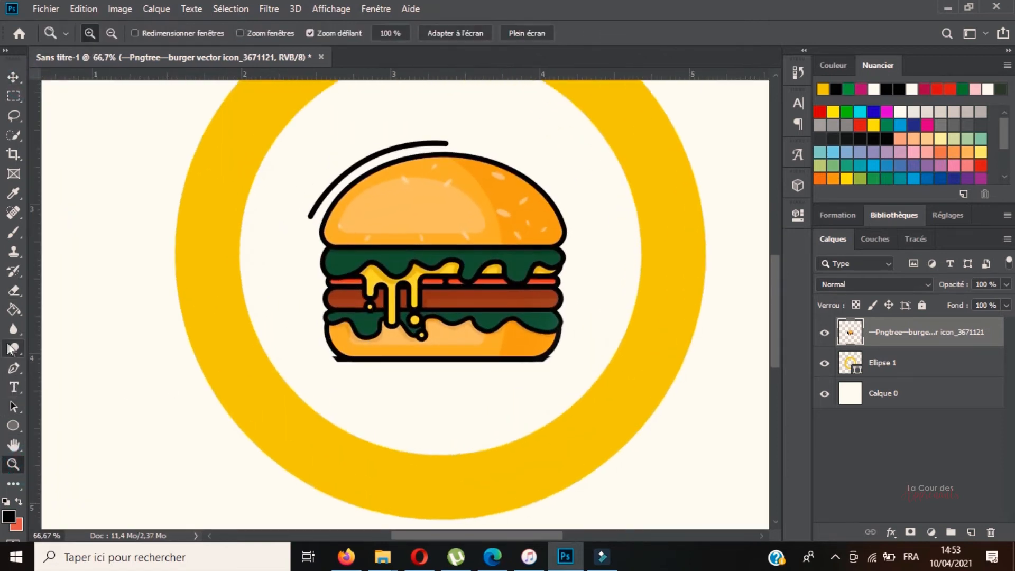
pyautogui.click(13, 290)
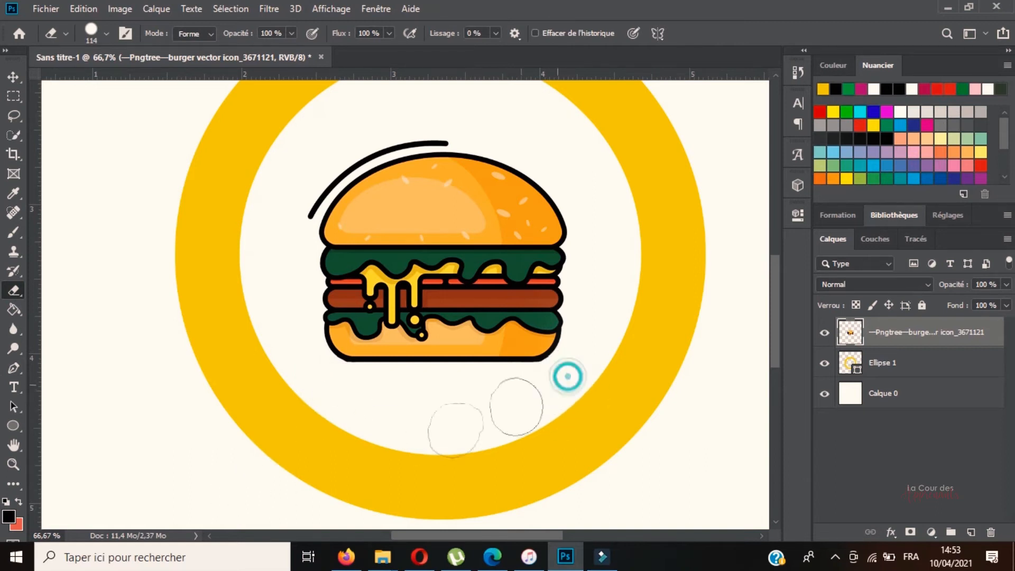
pyautogui.press('z')
pyautogui.hotkey('ctrl', '0')
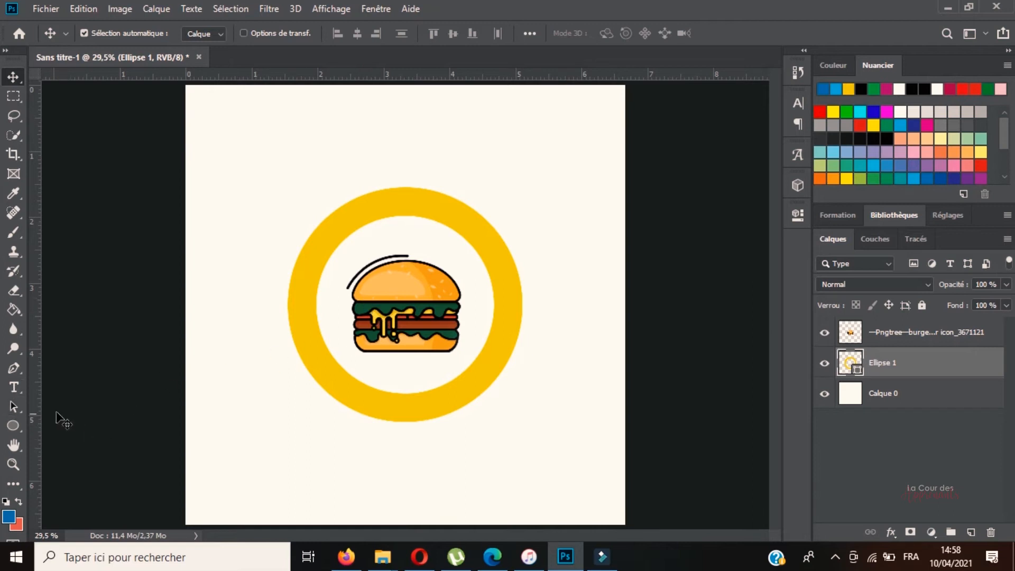
# - Add the blue text WIL BURGER along the ring's outer edge, starting at its lower-left side
pyautogui.click(14, 388)
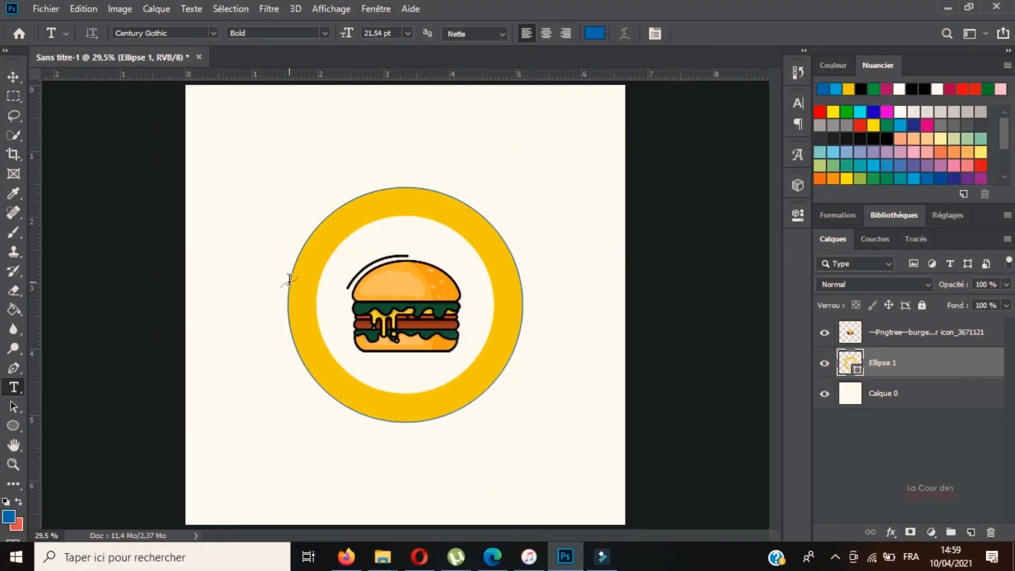
pyautogui.click(308, 371)
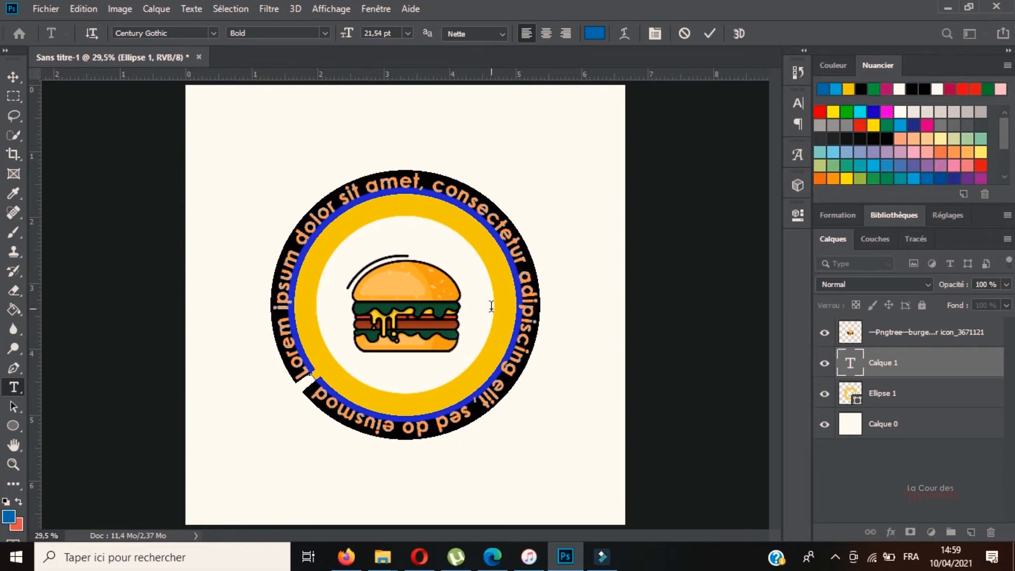
pyautogui.write('WIL')
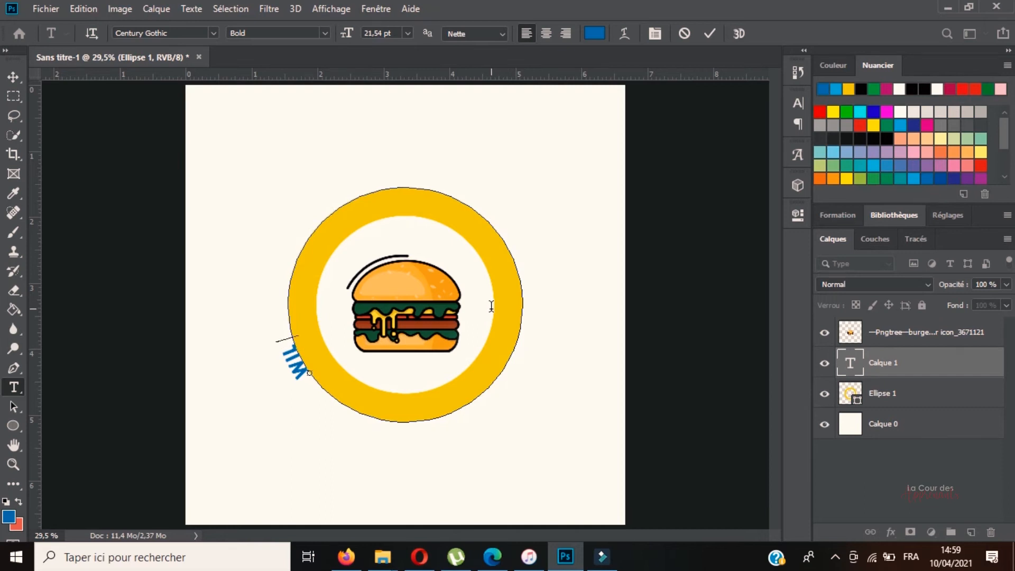
pyautogui.write(' BURGER')
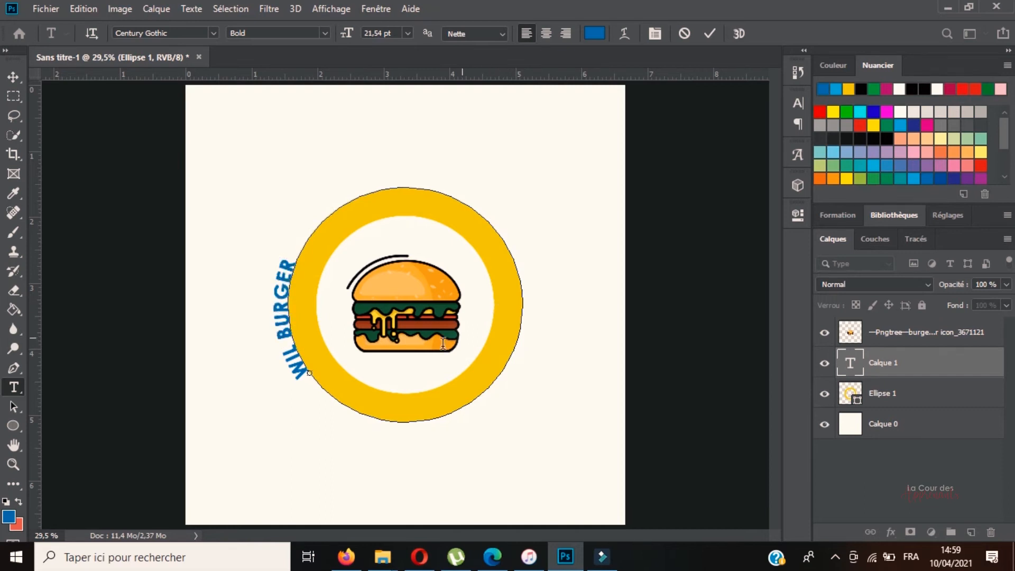
# - Change the curved text's font to Billgates and replace its wording with Will Burger
pyautogui.moveTo(295, 385)
pyautogui.mouseDown()
pyautogui.moveTo(251, 254)
pyautogui.moveTo(293, 387)
pyautogui.moveTo(275, 313)
pyautogui.moveTo(307, 379)
pyautogui.moveTo(294, 376)
pyautogui.mouseUp()
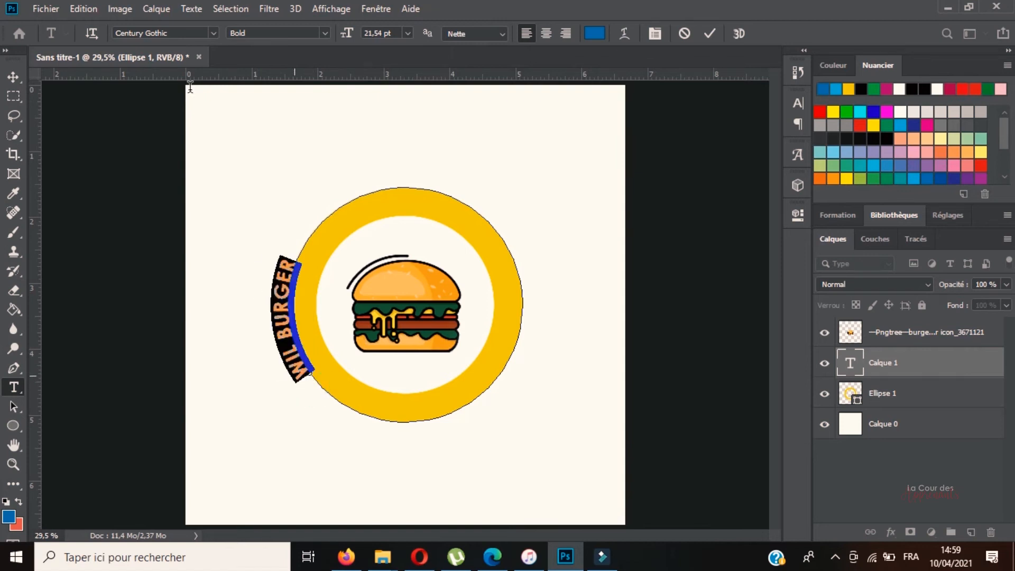
pyautogui.click(212, 33)
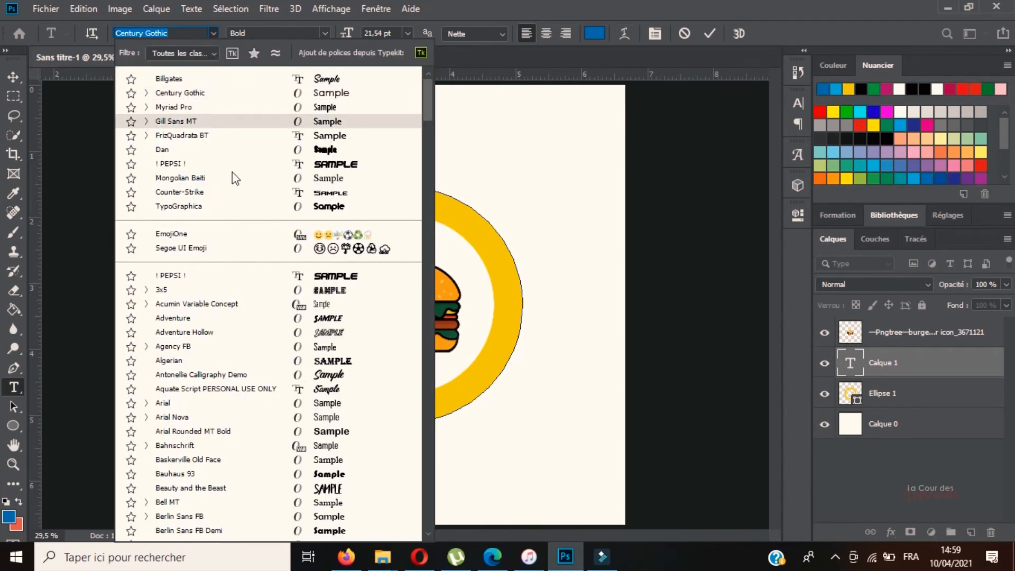
pyautogui.click(187, 78)
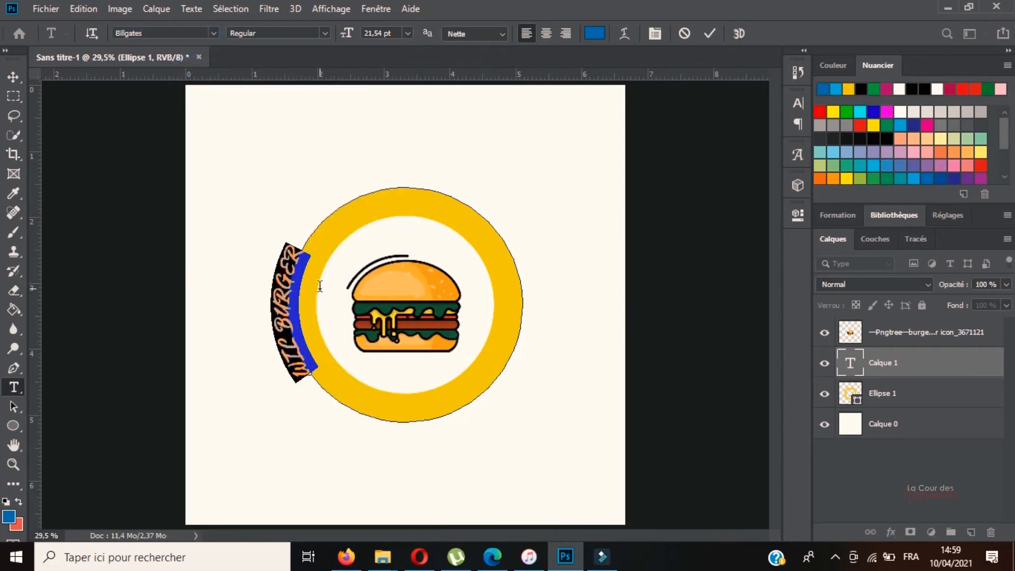
pyautogui.write('Will')
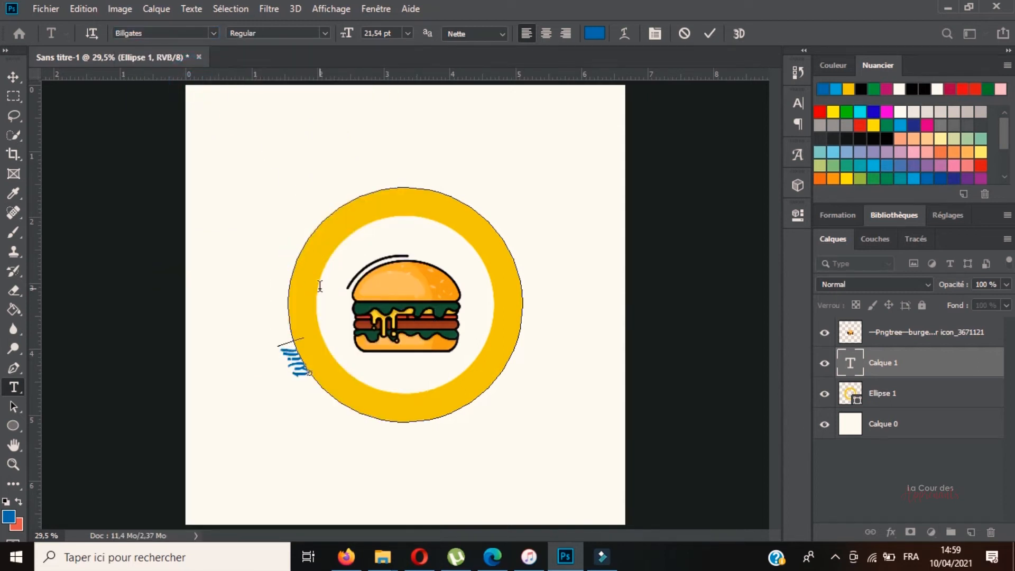
pyautogui.write(' Burger')
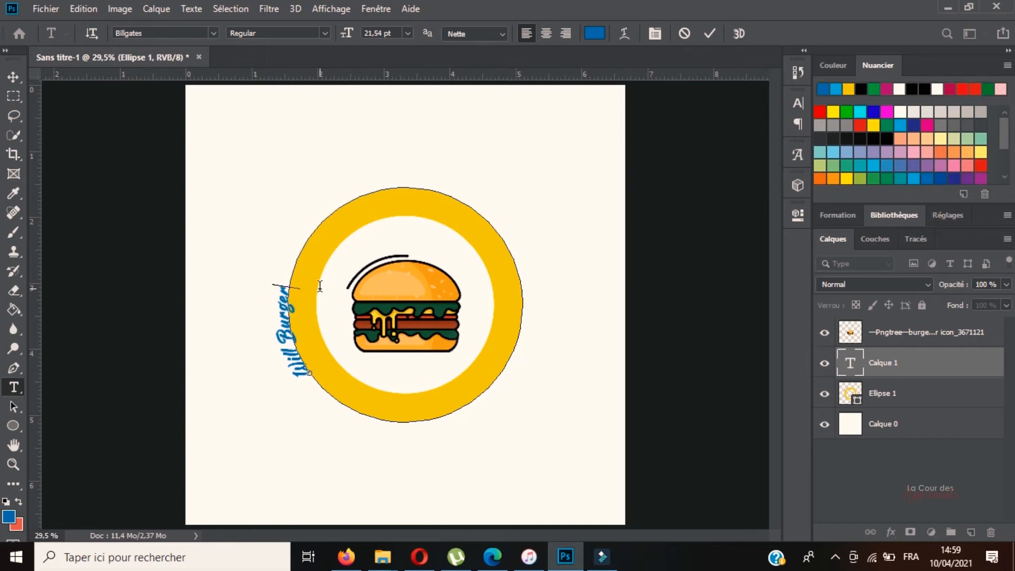
# - Enlarge the whole Will Burger text to 30,54 pt and commit the text edit
pyautogui.hotkey('ctrl', 'a')
pyautogui.moveTo(353, 41); pyautogui.dragTo(652, 35)
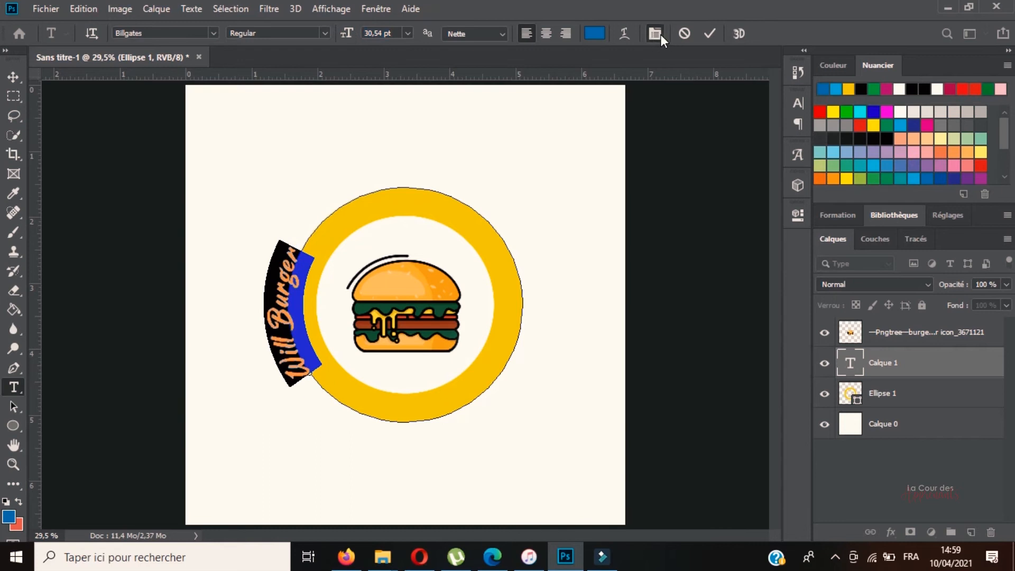
pyautogui.click(656, 34)
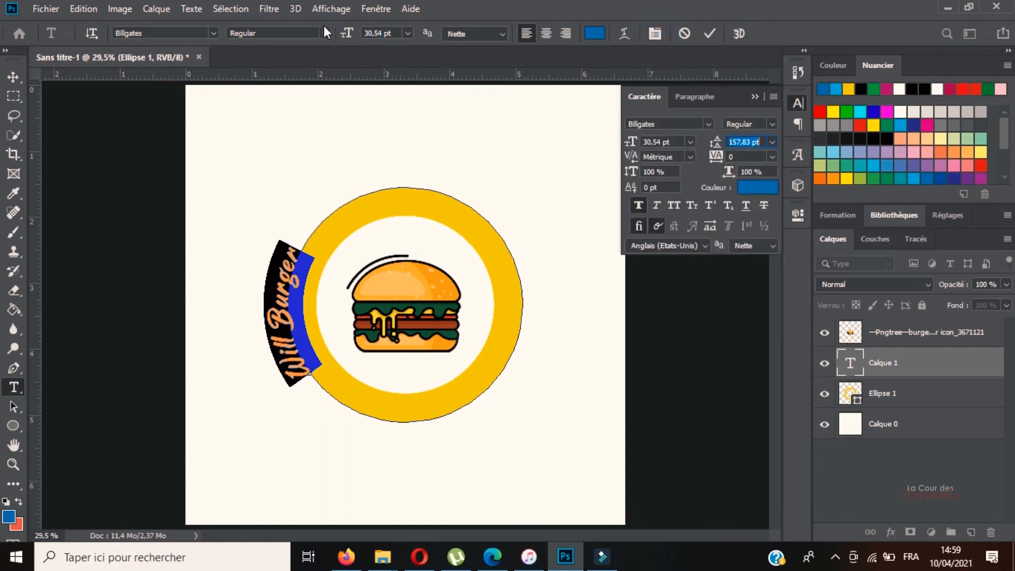
pyautogui.click(709, 33)
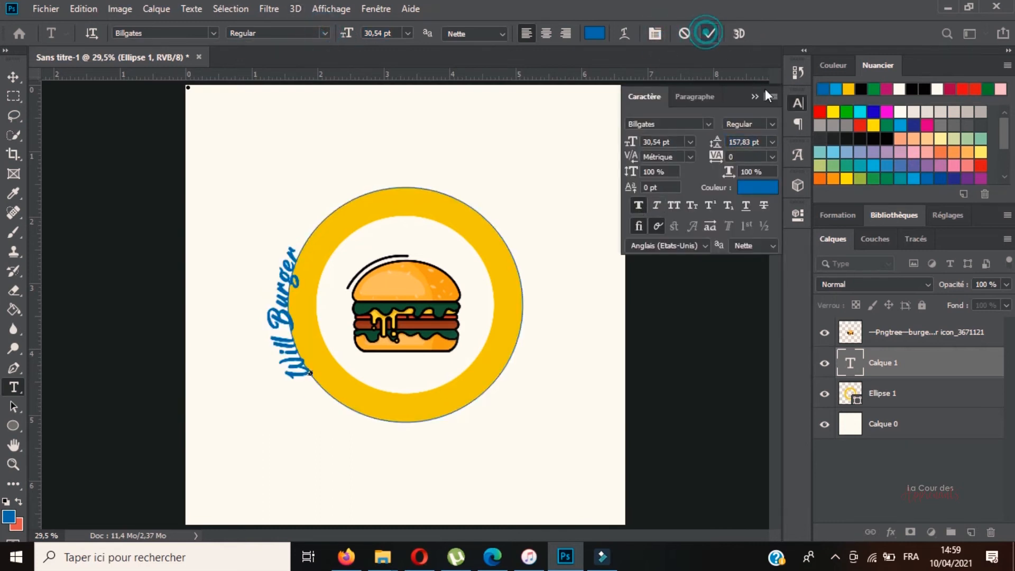
pyautogui.click(755, 97)
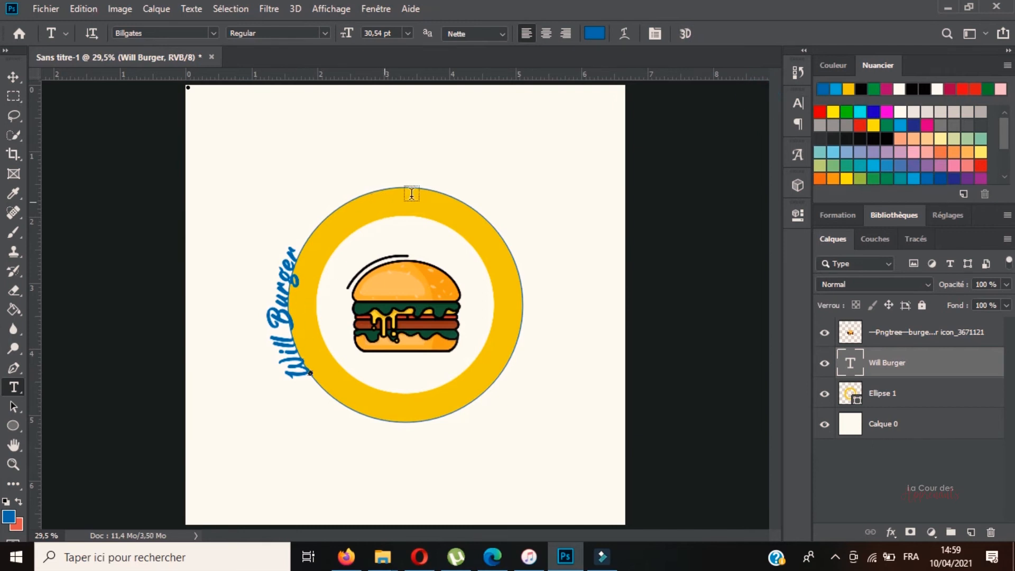
# - Shift the Will Burger text along its path to the ring's top using leading spaces, and move it down onto the yellow band
pyautogui.click(306, 378)
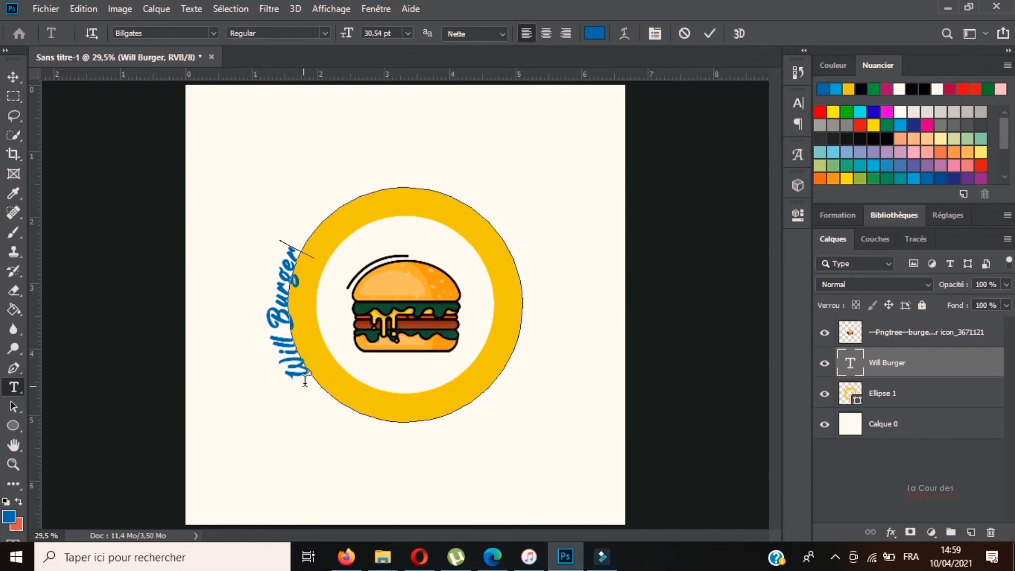
pyautogui.click(305, 381)
pyautogui.click(301, 385)
pyautogui.click(303, 373)
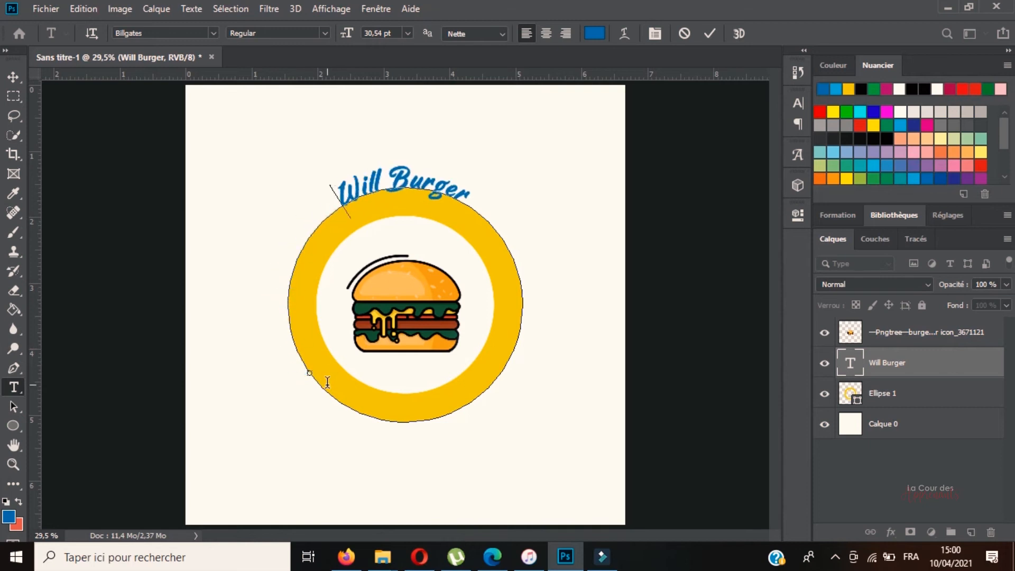
pyautogui.click(709, 34)
pyautogui.click(13, 77)
pyautogui.moveTo(402, 186)
pyautogui.mouseDown()
pyautogui.moveTo(416, 183)
pyautogui.moveTo(362, 211)
pyautogui.moveTo(449, 227)
pyautogui.moveTo(328, 196)
pyautogui.moveTo(439, 214)
pyautogui.moveTo(415, 168)
pyautogui.moveTo(402, 174)
pyautogui.moveTo(407, 203)
pyautogui.mouseUp()
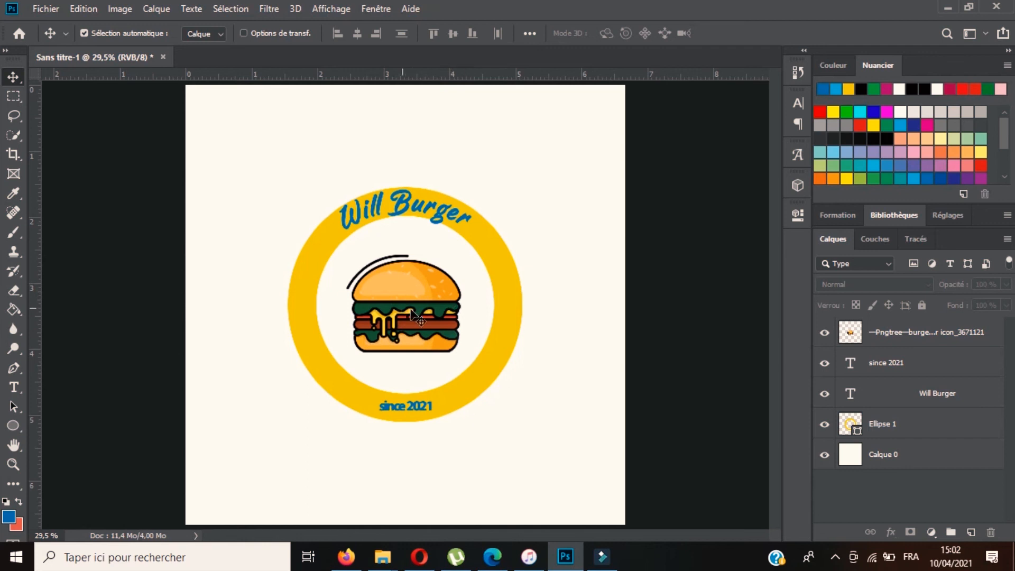
# - Select the burger icon layer in the centre of the ring
pyautogui.click(422, 294)
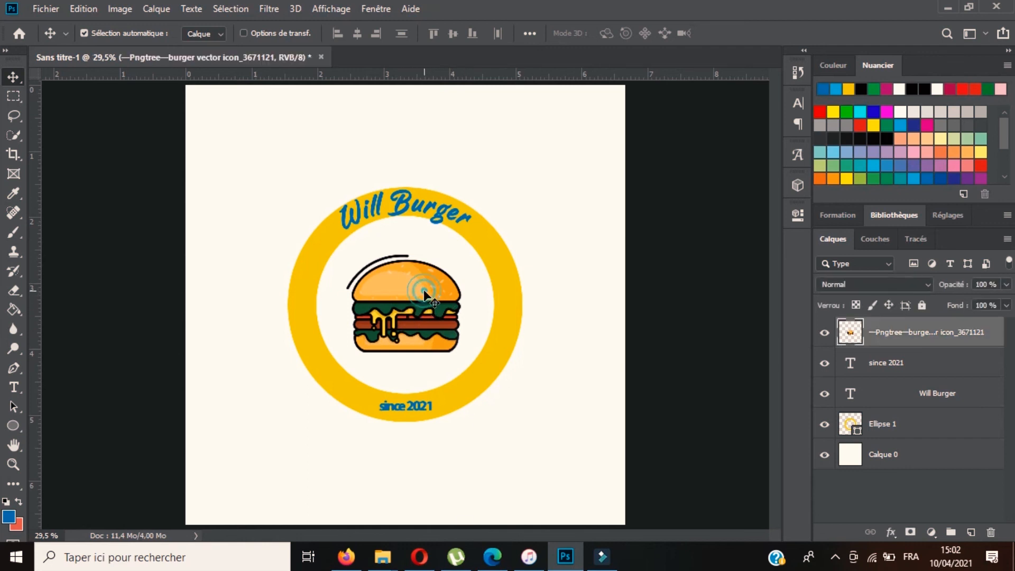